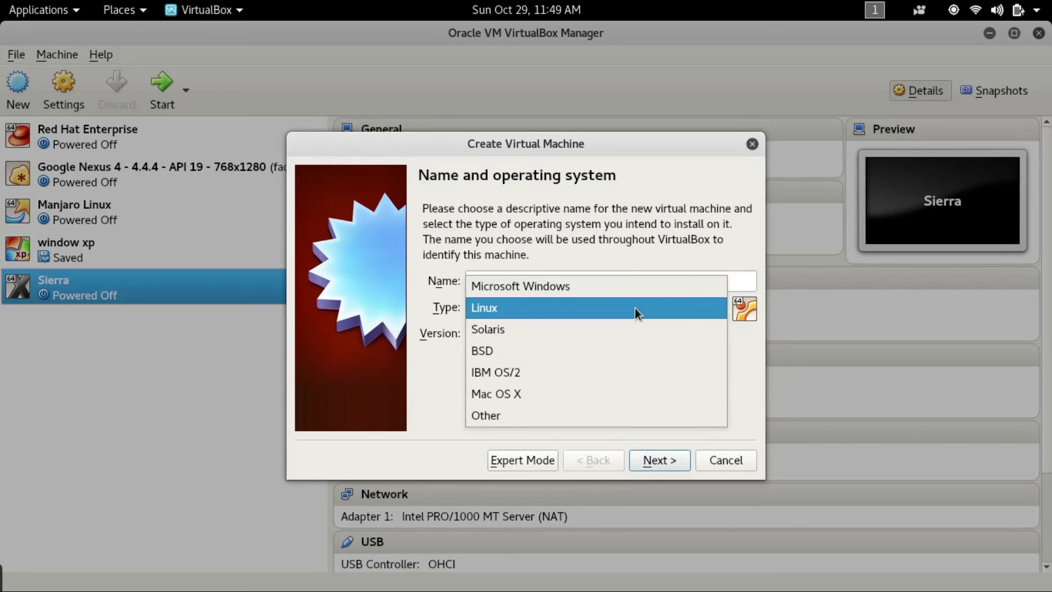
Set the new virtual machine's type to Linux, version Ubuntu (64-bit), and its memory to 2048 MB
{"action": "left_click", "coordinate": [636, 308]}
{"action": "left_click", "coordinate": [640, 336]}
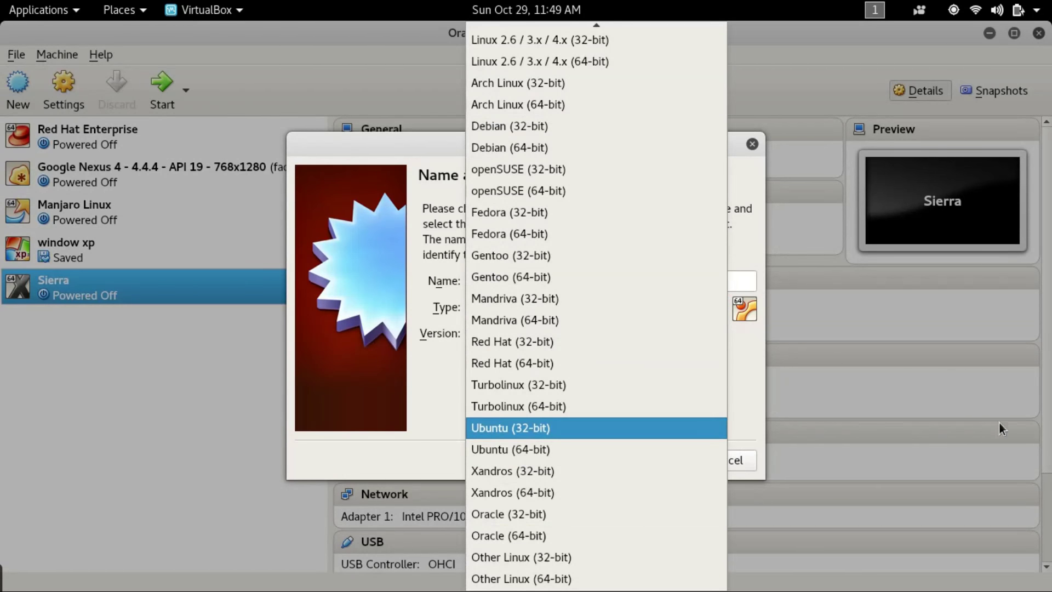
{"action": "left_click", "coordinate": [761, 422]}
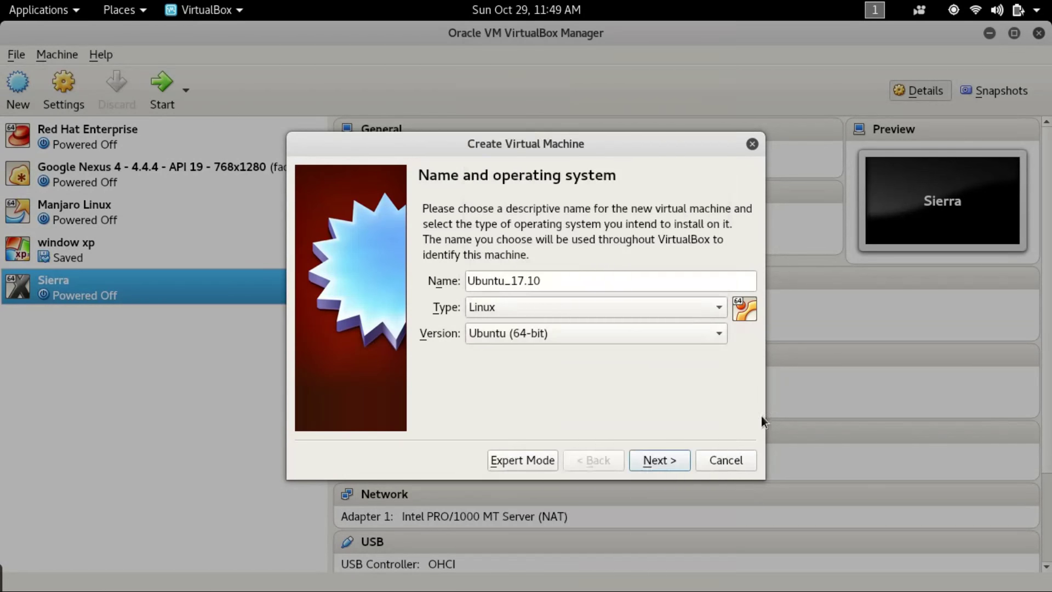
{"action": "left_click", "coordinate": [669, 465]}
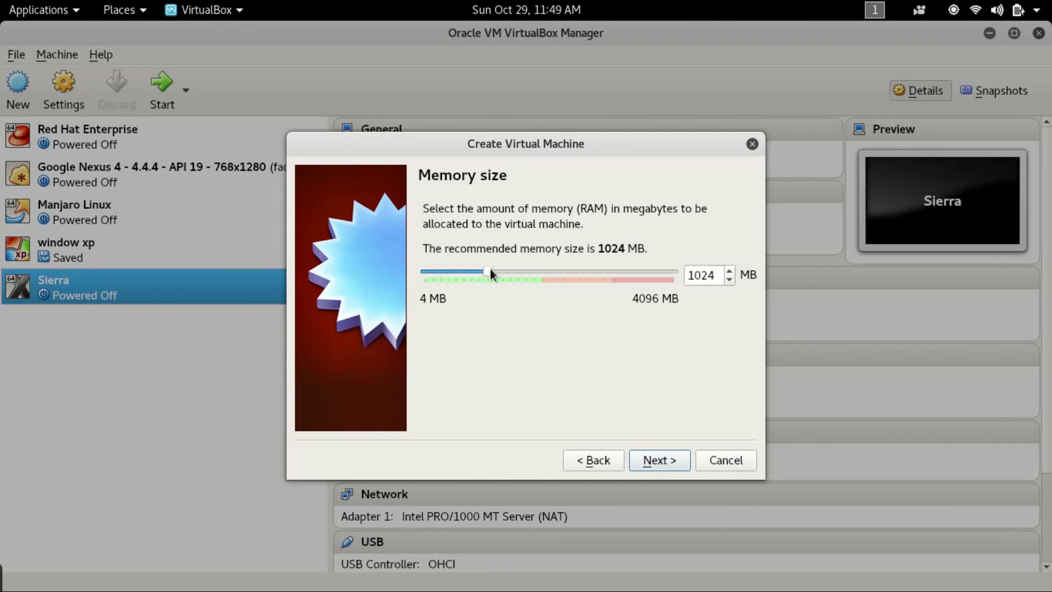
{"action": "left_click_drag", "start_coordinate": [491, 271], "coordinate": [547, 268]}
{"action": "left_click", "coordinate": [673, 462]}
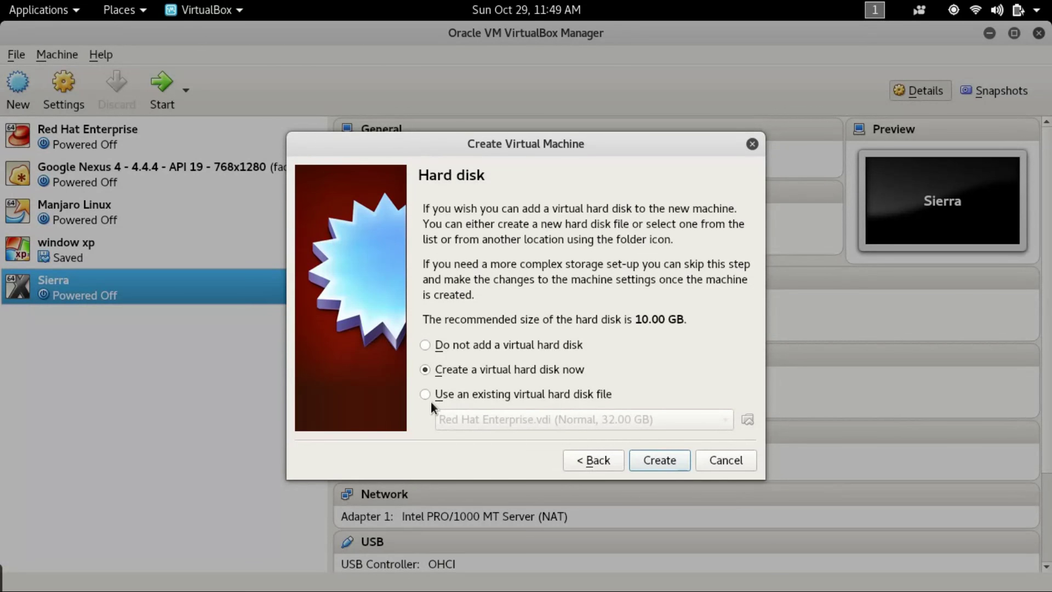
Create a new VDI virtual hard disk named Ubuntu_17.10 with a size of 20.11 GB, keeping the default storage type
{"action": "left_click", "coordinate": [655, 461]}
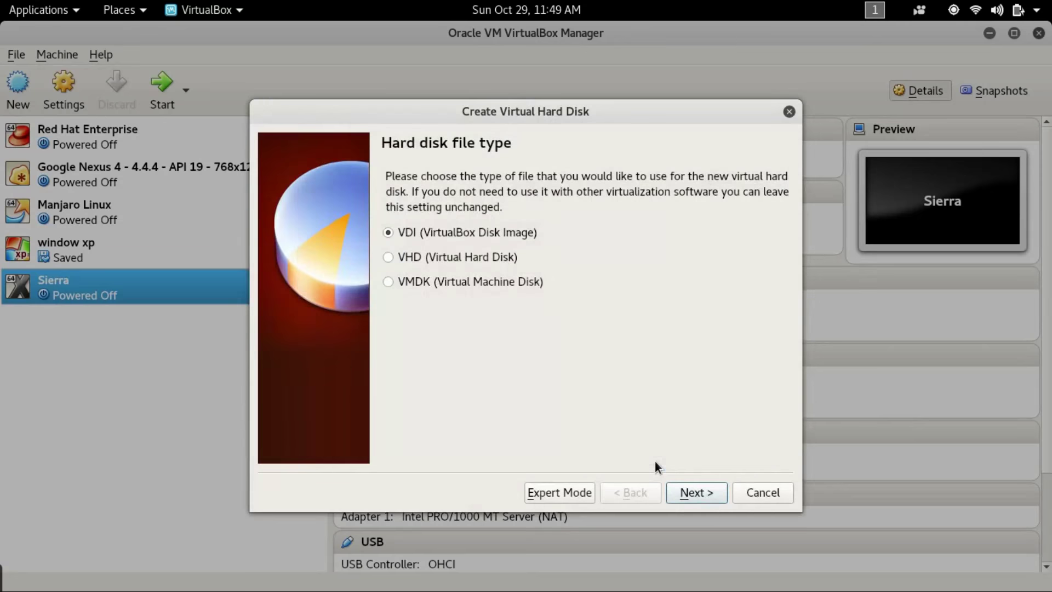
{"action": "left_click", "coordinate": [690, 492]}
{"action": "left_click", "coordinate": [690, 491]}
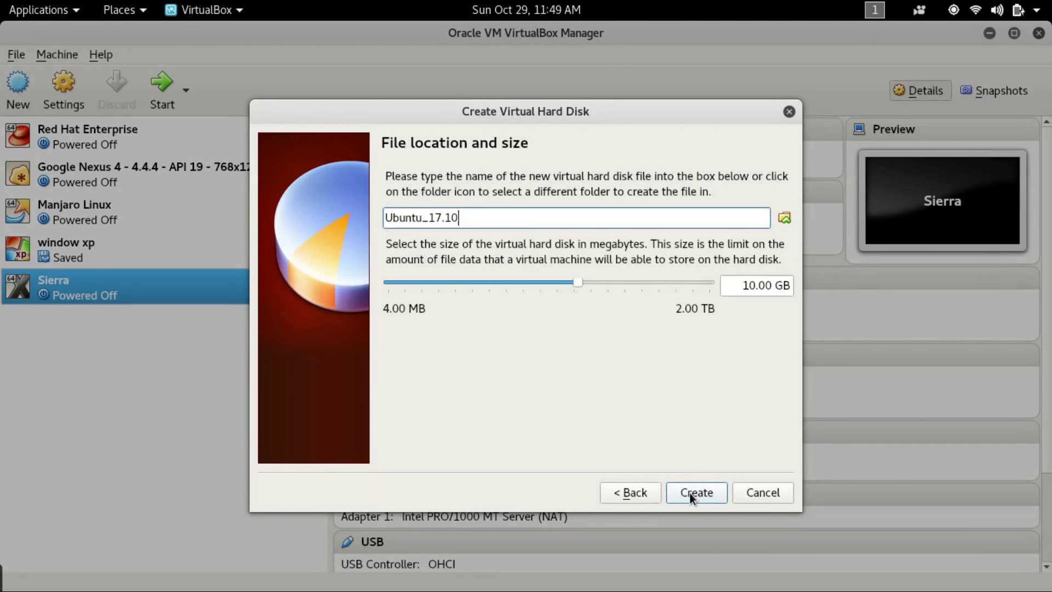
{"action": "left_click_drag", "start_coordinate": [578, 283], "coordinate": [596, 282]}
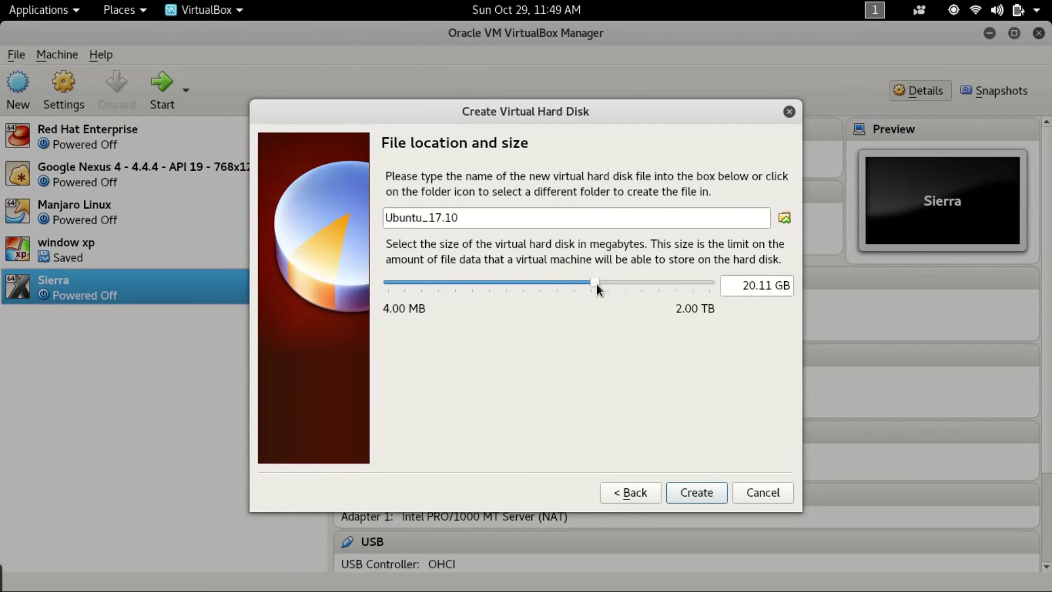
{"action": "left_click", "coordinate": [703, 493]}
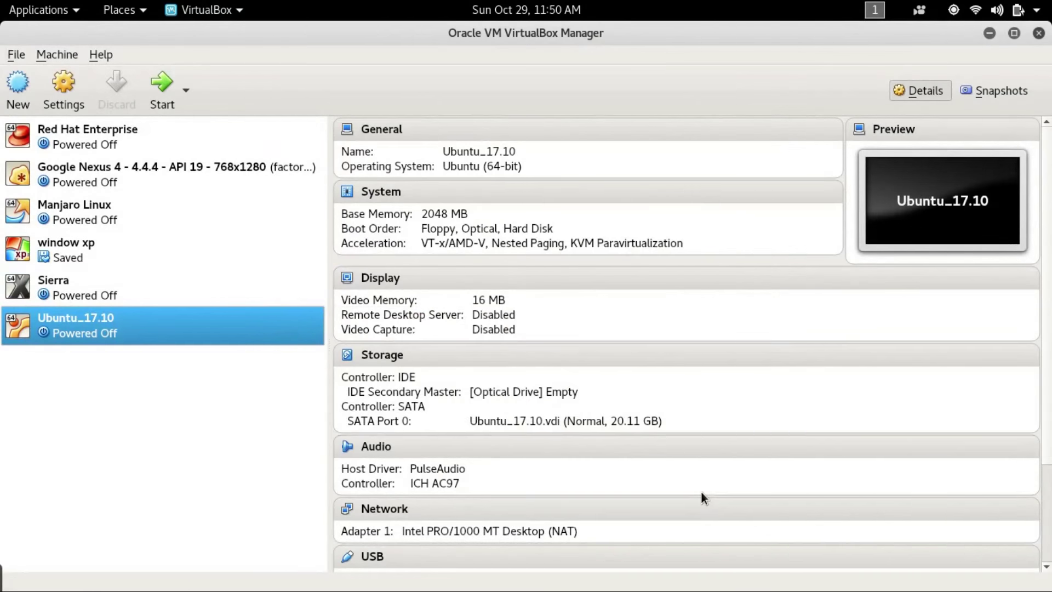
Start the Ubuntu_17.10 machine with ubuntu-17.10-desktop-amd64.iso from the home folder as start-up disk, and maximize its window
{"action": "left_click", "coordinate": [162, 87]}
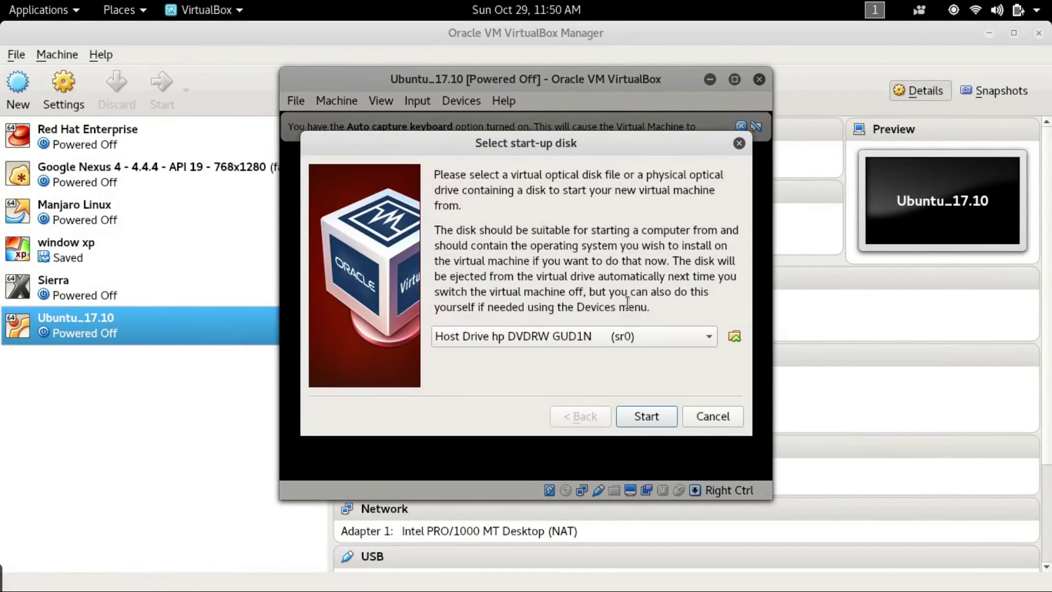
{"action": "left_click", "coordinate": [735, 338]}
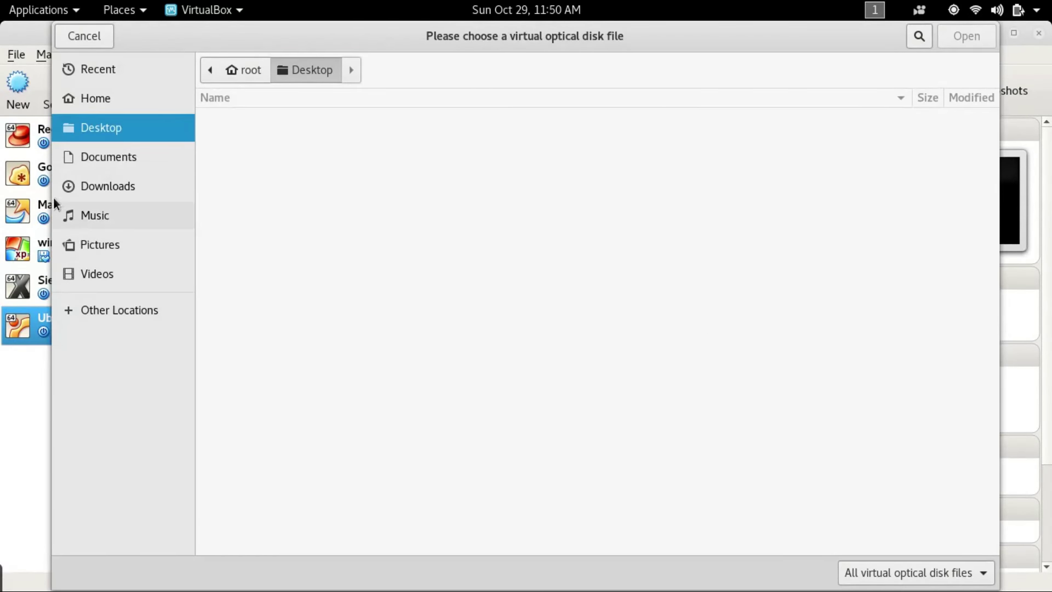
{"action": "left_click", "coordinate": [106, 104]}
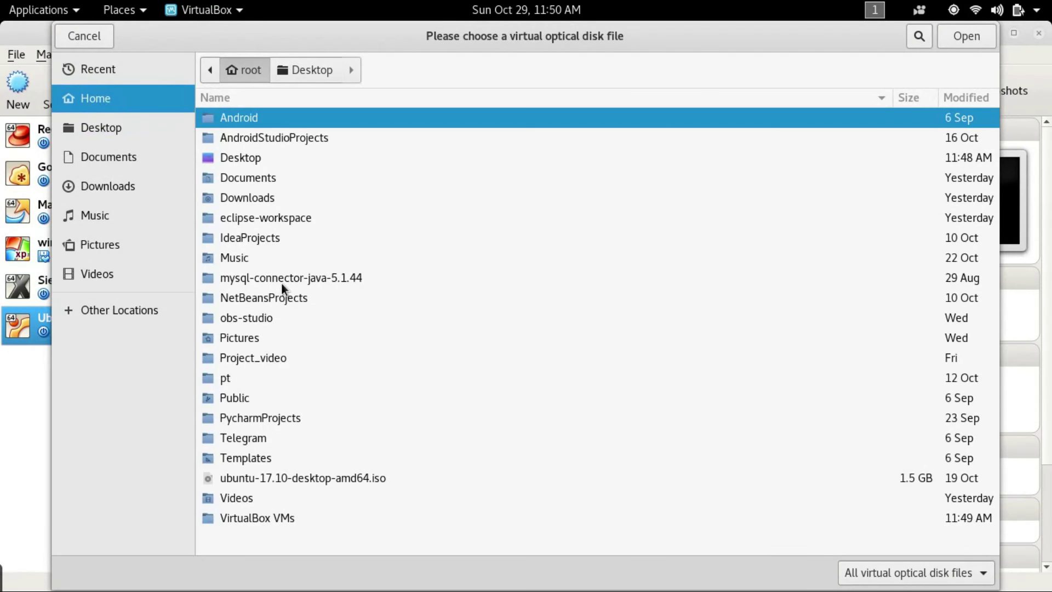
{"action": "double_click", "coordinate": [262, 475]}
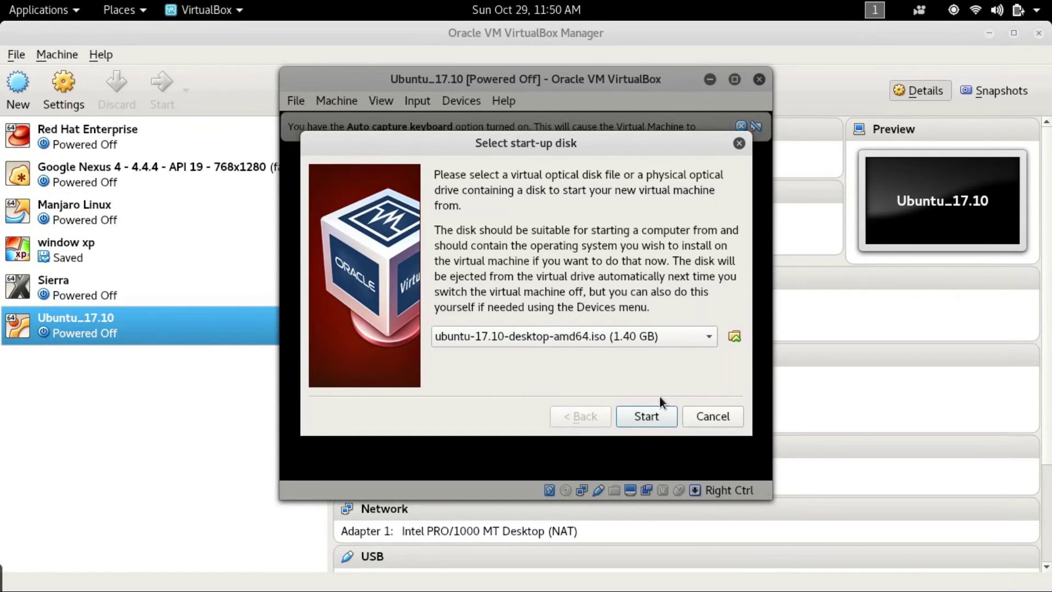
{"action": "left_click", "coordinate": [654, 417]}
{"action": "left_click", "coordinate": [735, 80]}
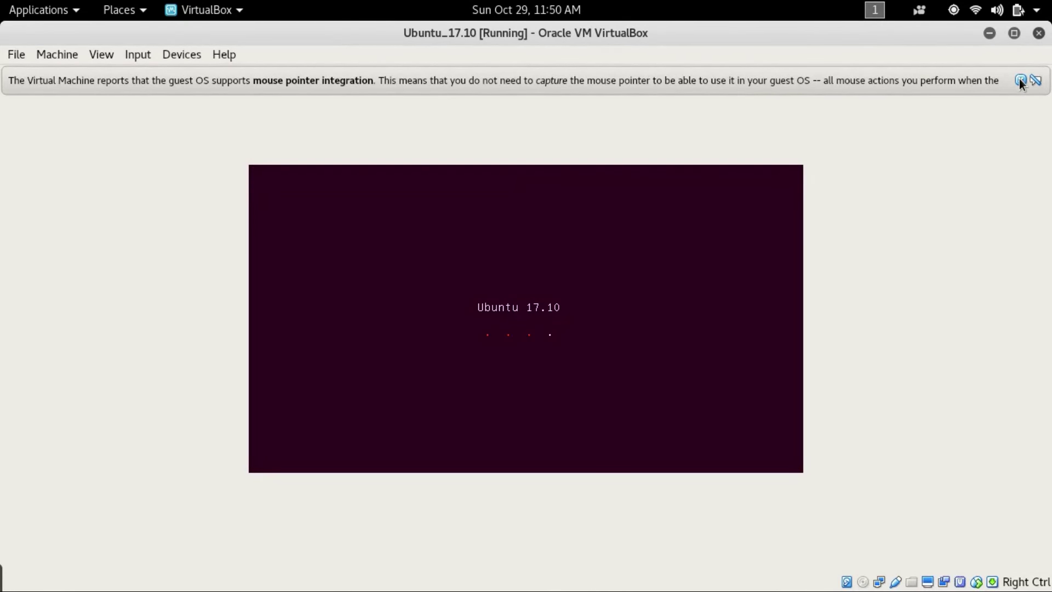
{"action": "left_click", "coordinate": [1020, 80]}
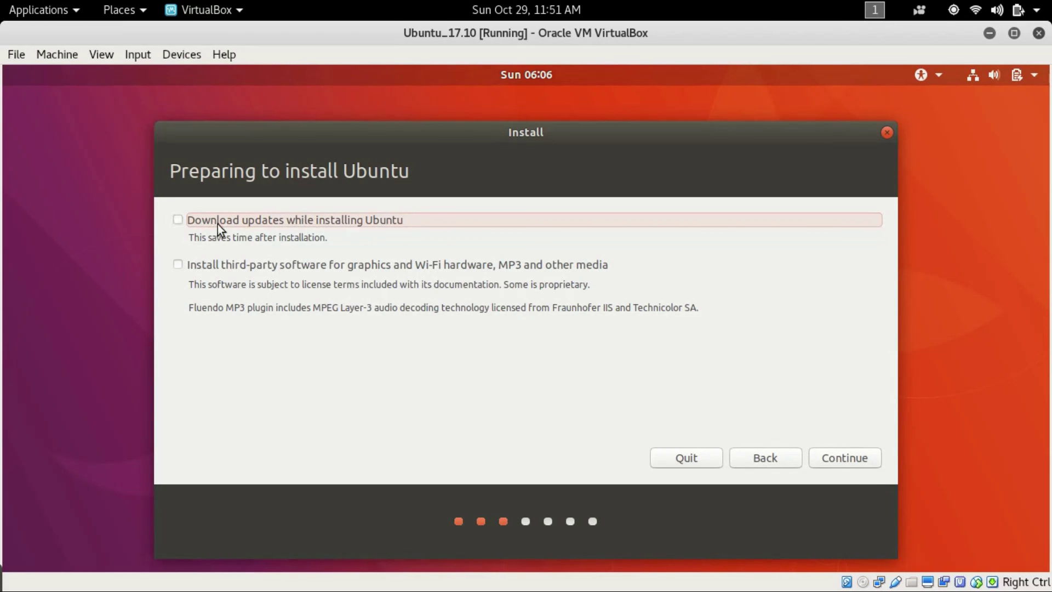
Enable downloading updates during installation and start installing Ubuntu with the erase-disk option, agreeing to write the disk changes
{"action": "left_click", "coordinate": [178, 222]}
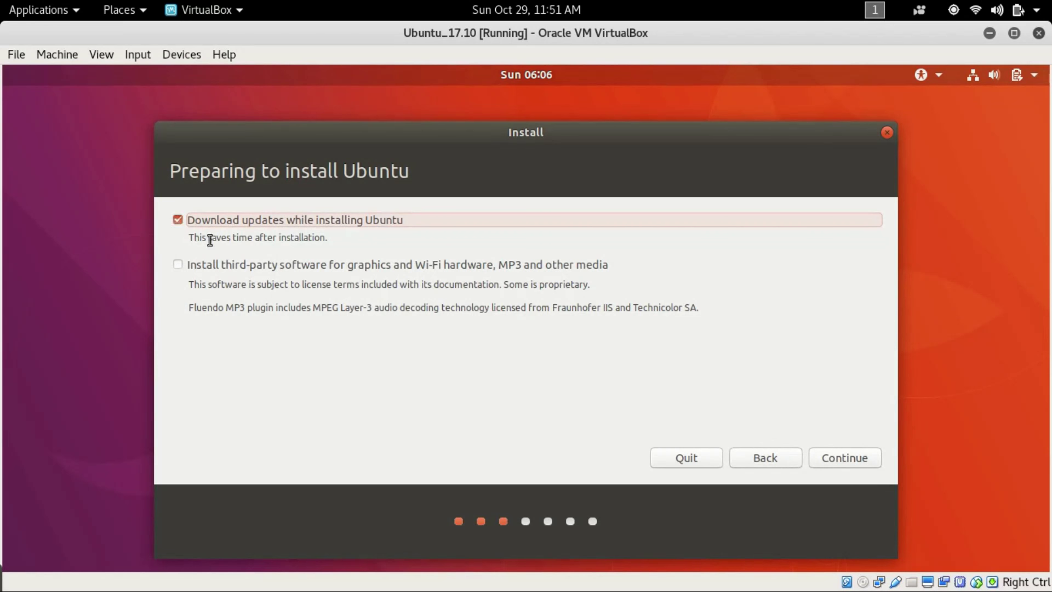
{"action": "left_click", "coordinate": [835, 462]}
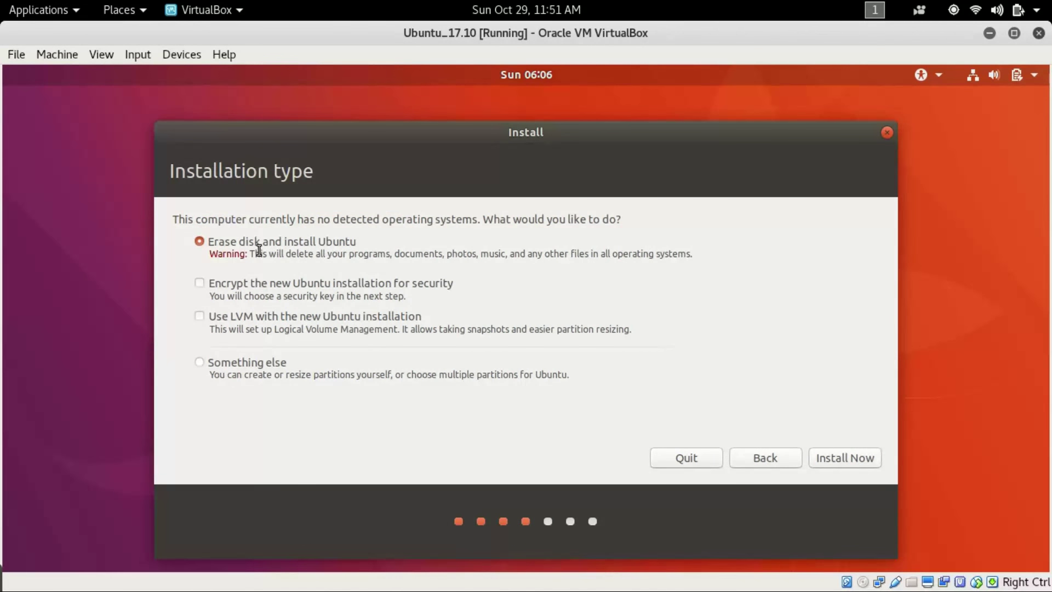
{"action": "left_click", "coordinate": [833, 459]}
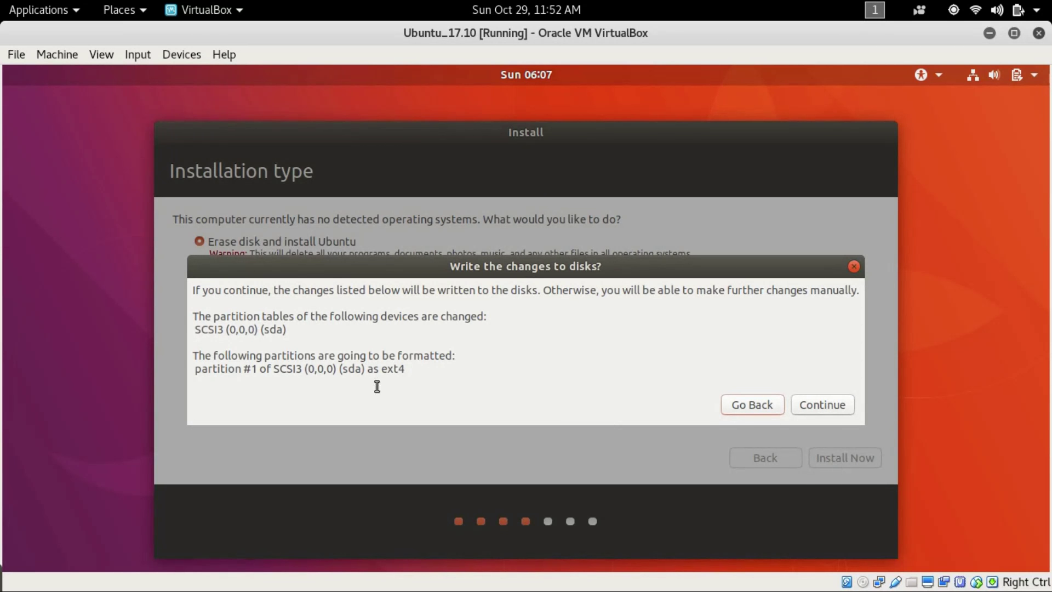
{"action": "left_click", "coordinate": [816, 409]}
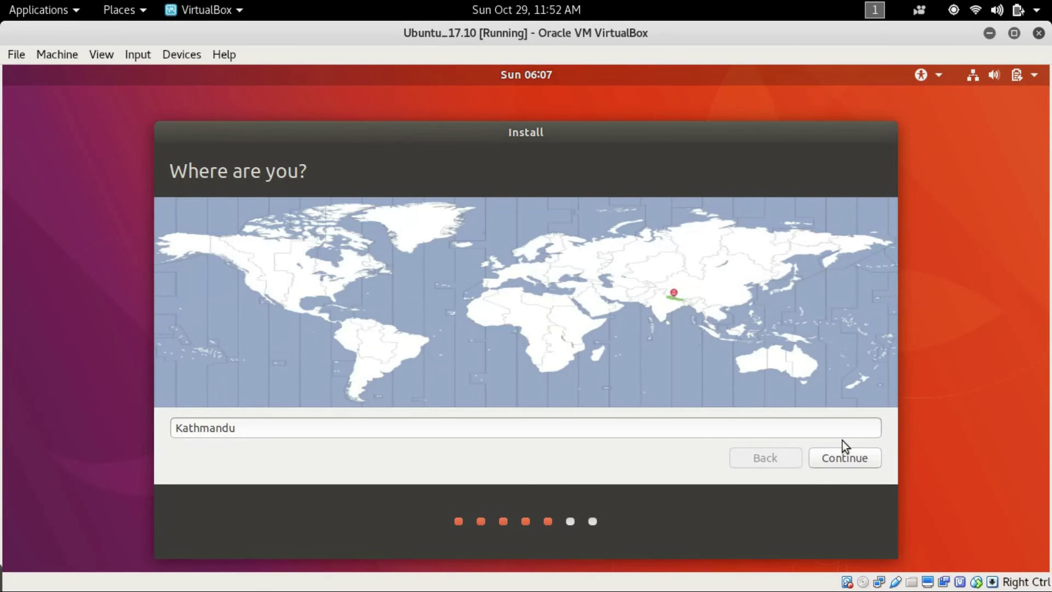
Accept Kathmandu as the location and continue with the preset options to the user account page
{"action": "left_click", "coordinate": [845, 460]}
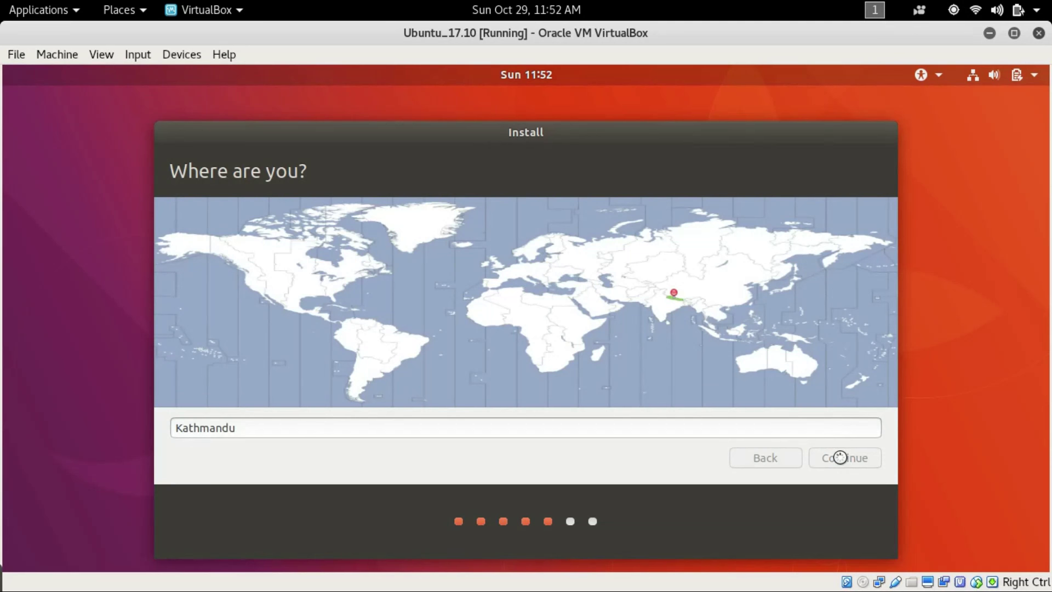
{"action": "left_click", "coordinate": [833, 464]}
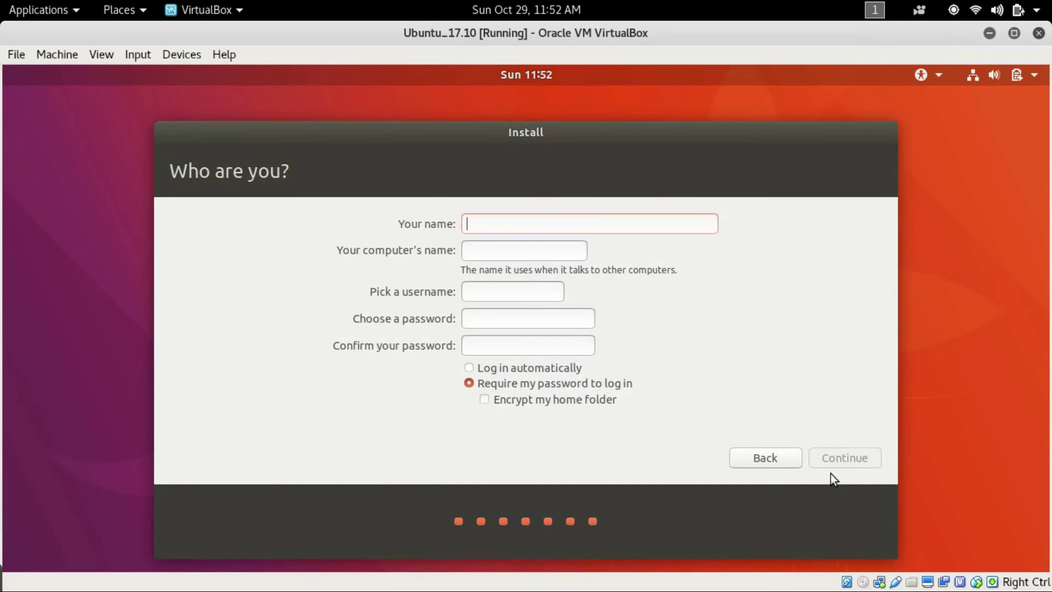
Set up the user account with the name unix, enter and confirm the account password, and continue the installation
{"action": "type", "text": "unix"}
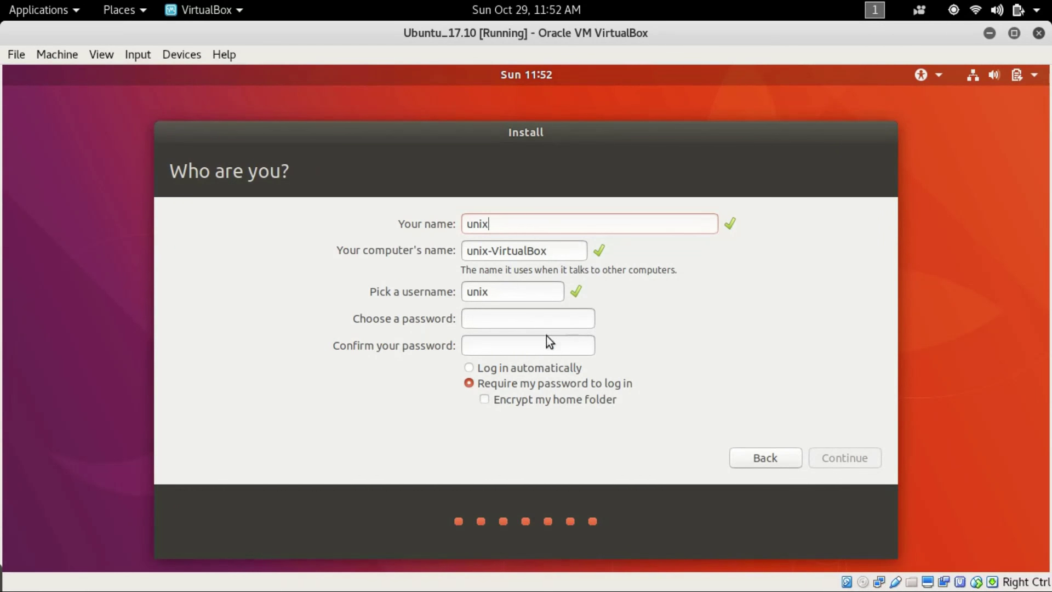
{"action": "left_click", "coordinate": [514, 320]}
{"action": "type", "text": "******"}
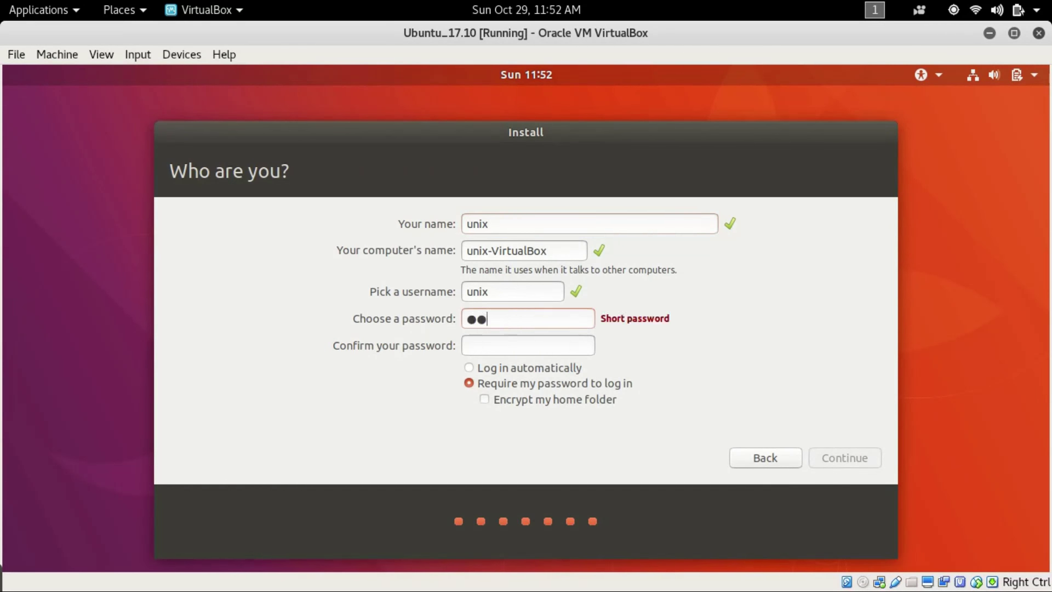
{"action": "type", "text": "*****"}
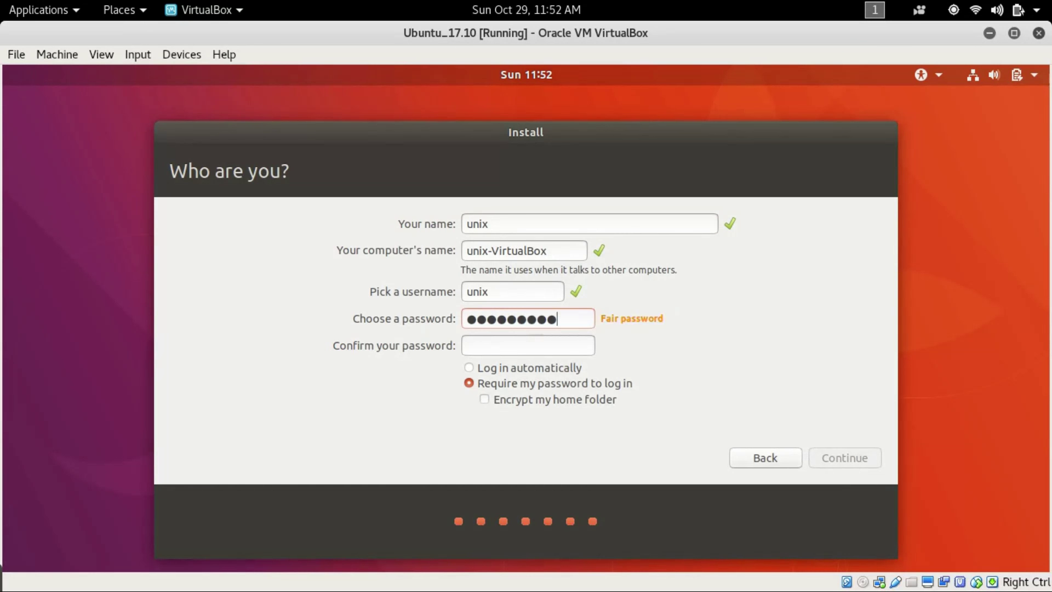
{"action": "left_click", "coordinate": [524, 351]}
{"action": "type", "text": "**********"}
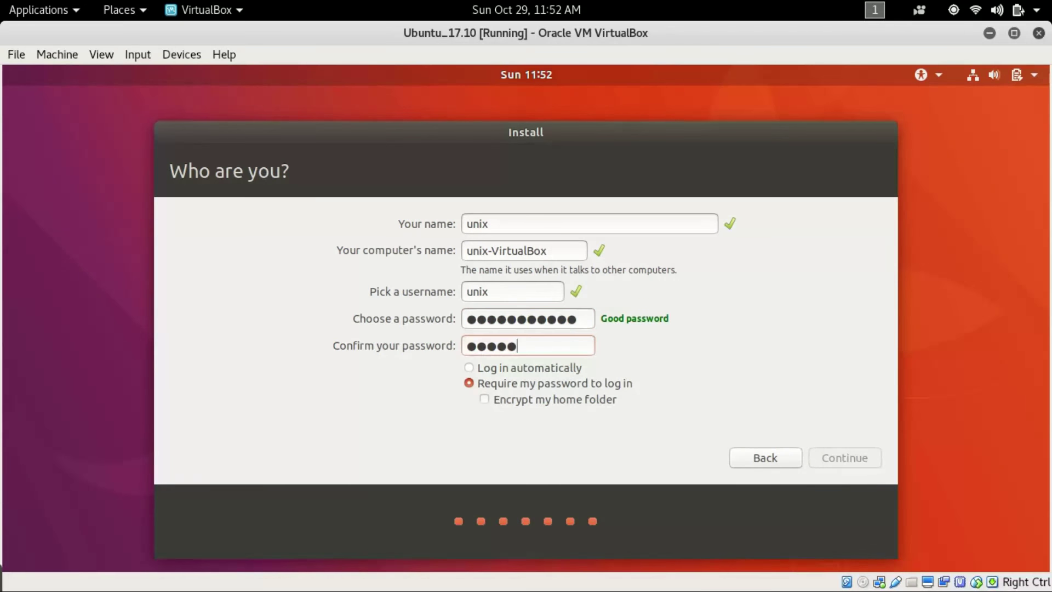
{"action": "type", "text": "*"}
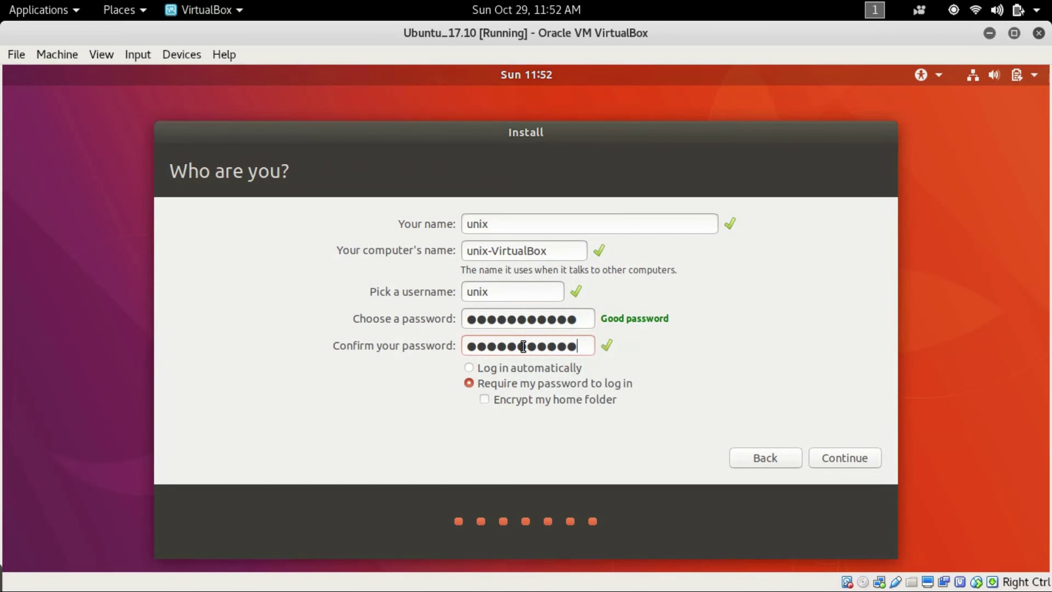
{"action": "left_click", "coordinate": [834, 461]}
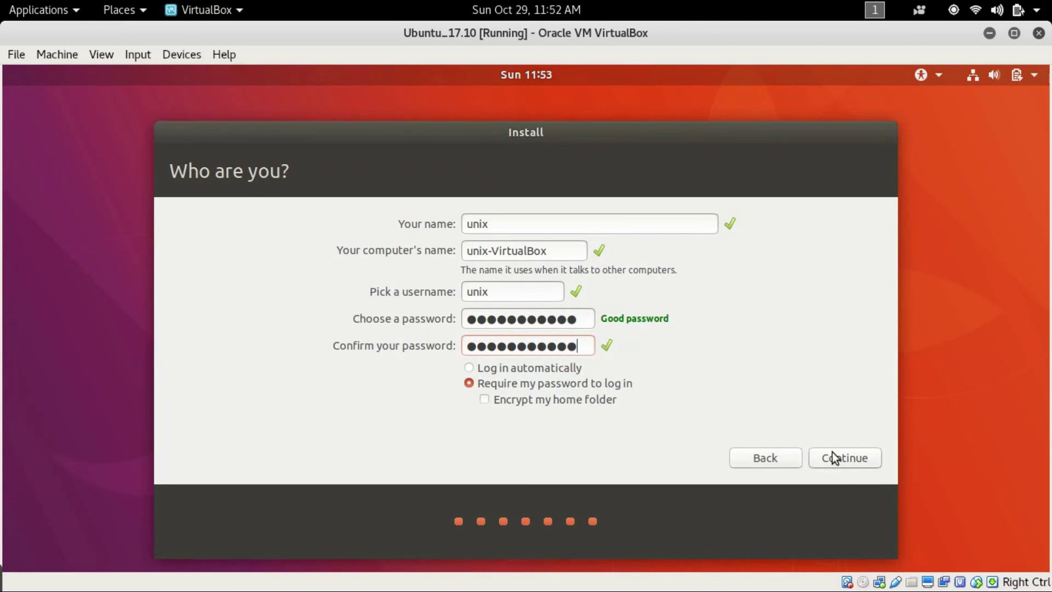